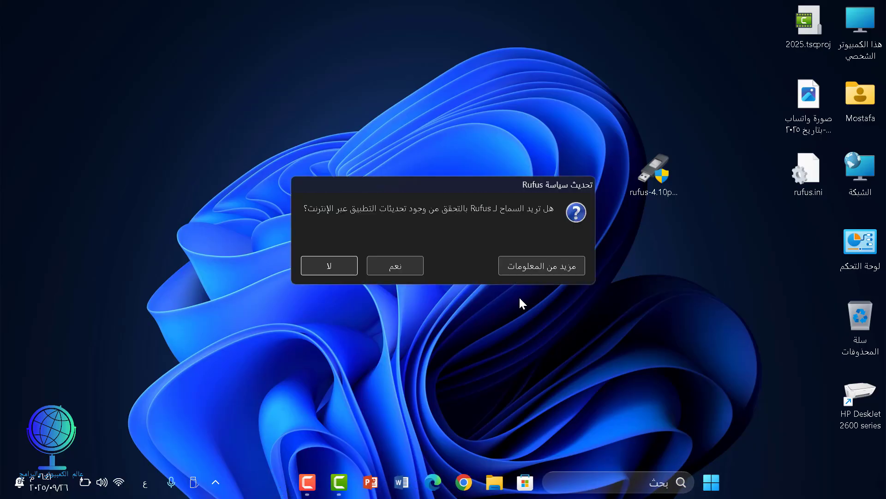
Allow Rufus to check online for application updates and reposition its window on the desktop.
{"action": "left_click", "coordinate": [416, 270]}
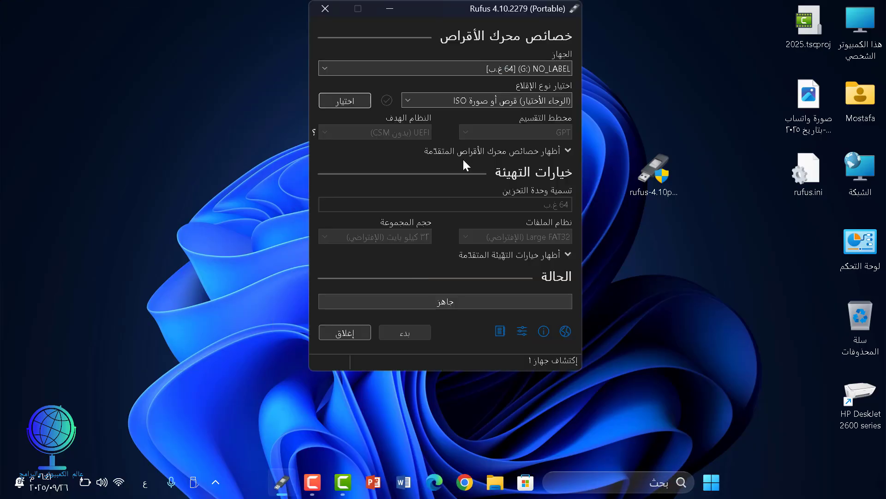
{"action": "left_click_drag", "start_coordinate": [489, 7], "coordinate": [543, 73]}
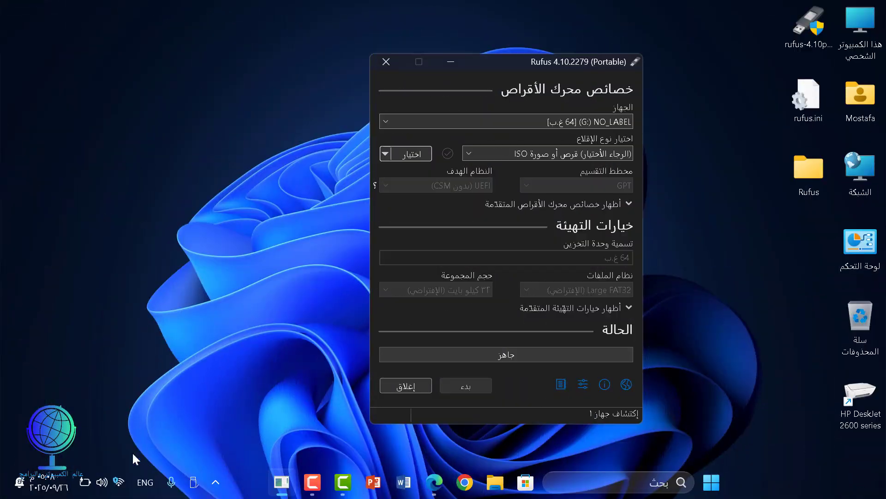
Switch the boot image source from selecting a file to downloading (تنزيل) and launch the ISO downloader.
{"action": "right_click", "coordinate": [119, 481]}
{"action": "left_click", "coordinate": [354, 167]}
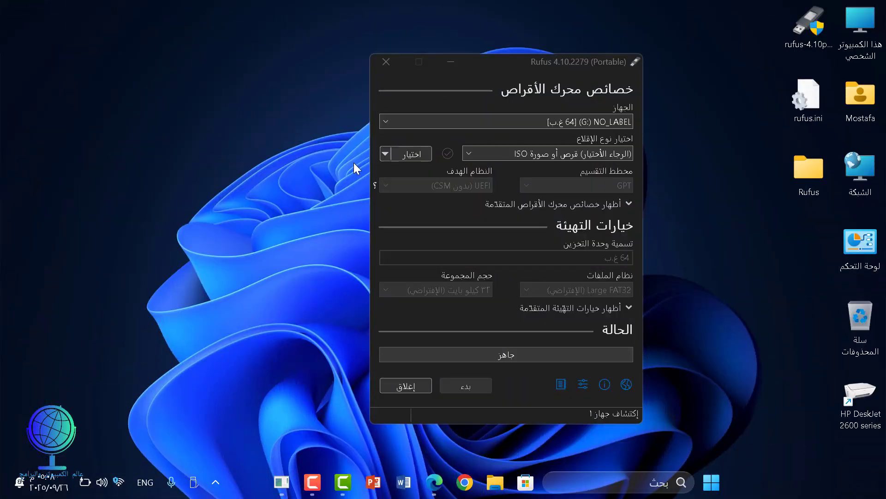
{"action": "left_click", "coordinate": [387, 152]}
{"action": "left_click", "coordinate": [386, 185]}
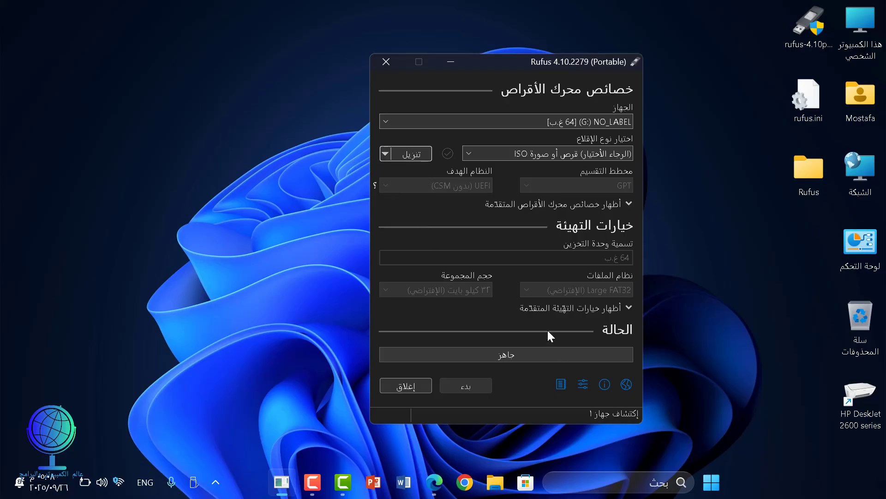
{"action": "left_click", "coordinate": [413, 158]}
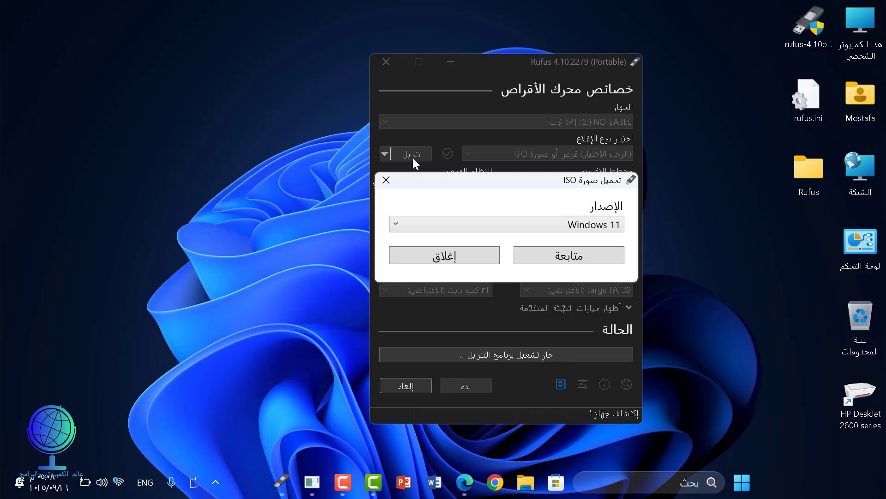
Choose Windows 11, release 24H2 (Build 26100.1742 - 2024.10), edition Windows 11 Home/Pro/Edu for the ISO download.
{"action": "left_click", "coordinate": [561, 261]}
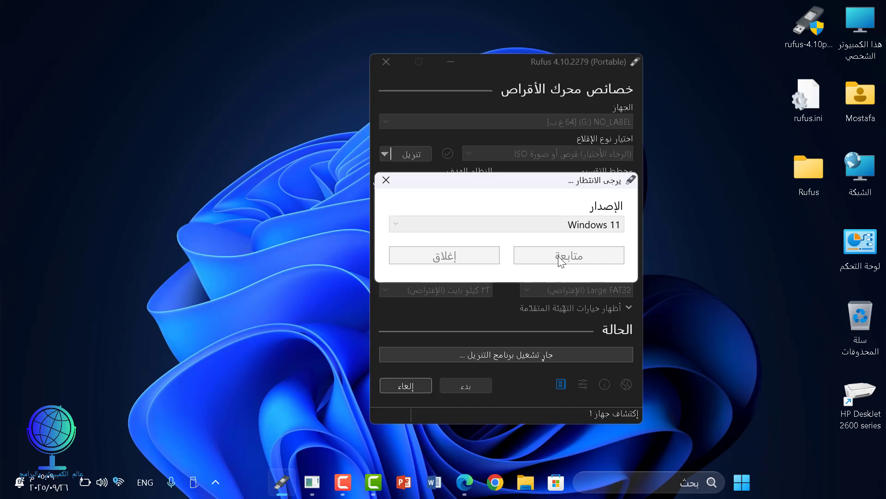
{"action": "left_click", "coordinate": [575, 302]}
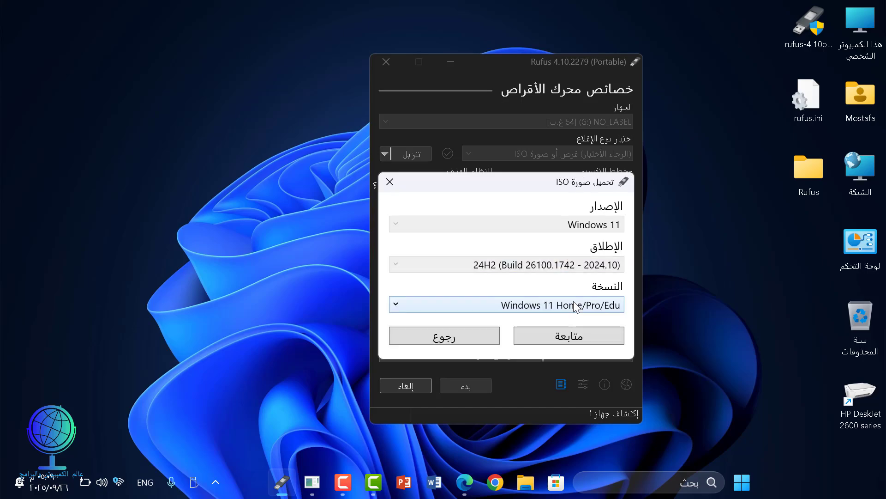
{"action": "left_click", "coordinate": [577, 338]}
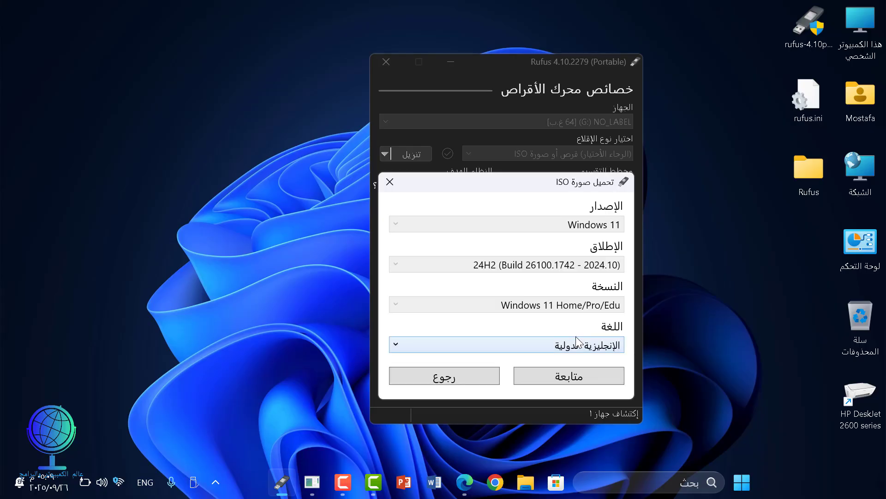
Set the ISO language to Arabic (العربية) and continue to the architecture choice.
{"action": "left_click", "coordinate": [578, 346]}
{"action": "left_click", "coordinate": [579, 346]}
{"action": "left_click", "coordinate": [579, 347]}
{"action": "scroll", "coordinate": [580, 300], "scroll_direction": "down", "scroll_amount": 7}
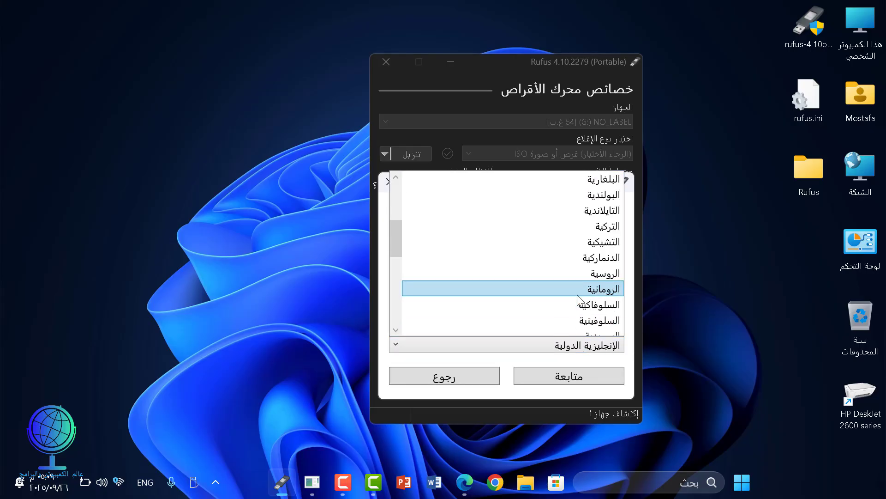
{"action": "scroll", "coordinate": [581, 300], "scroll_direction": "up", "scroll_amount": 8}
{"action": "scroll", "coordinate": [581, 300], "scroll_direction": "down", "scroll_amount": 4}
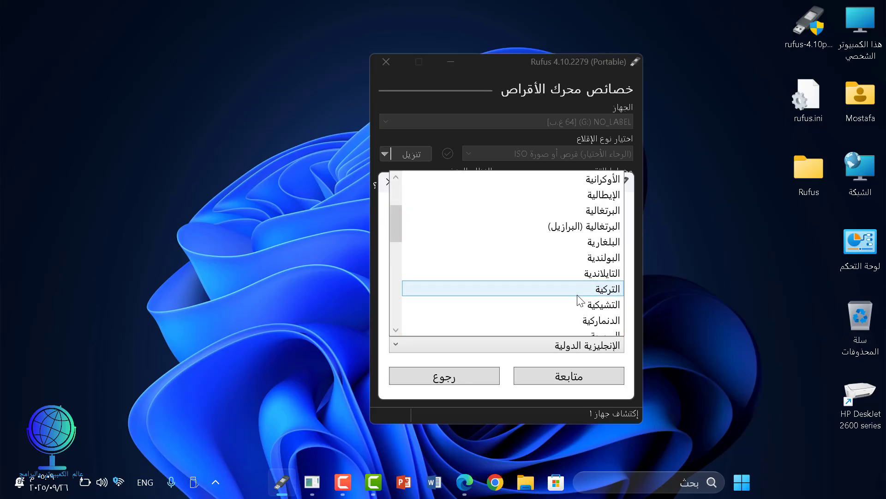
{"action": "scroll", "coordinate": [578, 299], "scroll_direction": "down", "scroll_amount": 2}
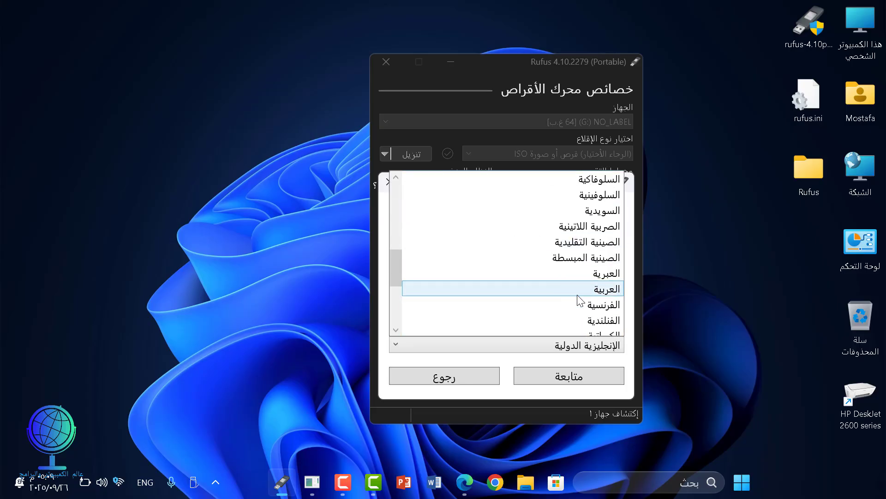
{"action": "left_click", "coordinate": [583, 290]}
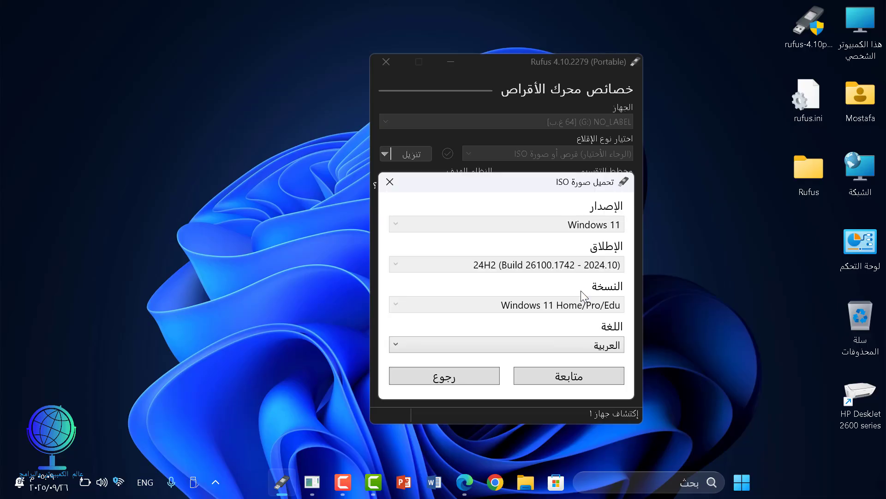
{"action": "left_click", "coordinate": [564, 376]}
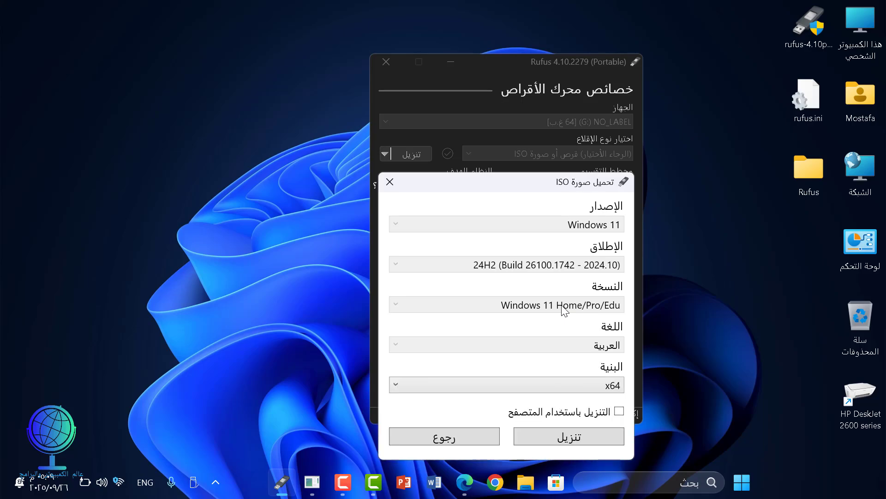
Start downloading the x64 Arabic Windows 11 ISO through the browser and stop the transfer.
{"action": "left_click", "coordinate": [592, 412]}
{"action": "left_click", "coordinate": [583, 435]}
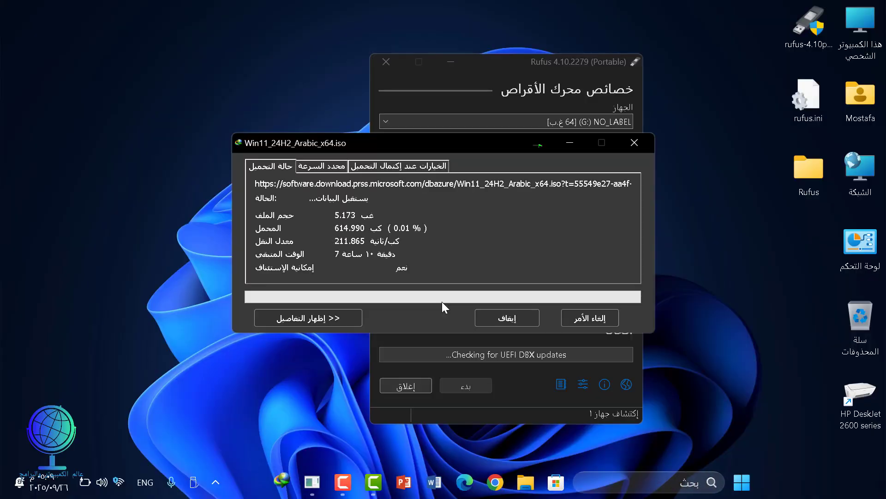
{"action": "left_click", "coordinate": [494, 319]}
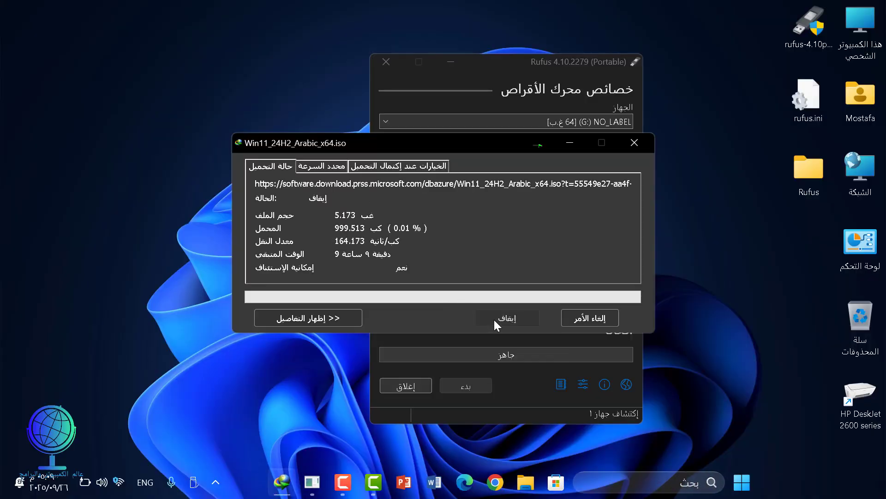
{"action": "left_click", "coordinate": [495, 317]}
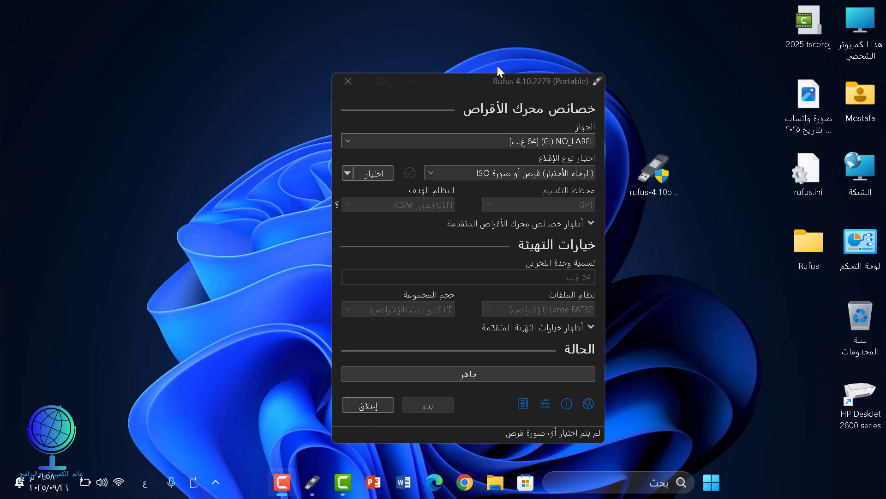
Open the file picker for the boot image and browse to the Programs (L:) drive.
{"action": "left_click", "coordinate": [375, 175]}
{"action": "left_click", "coordinate": [376, 175]}
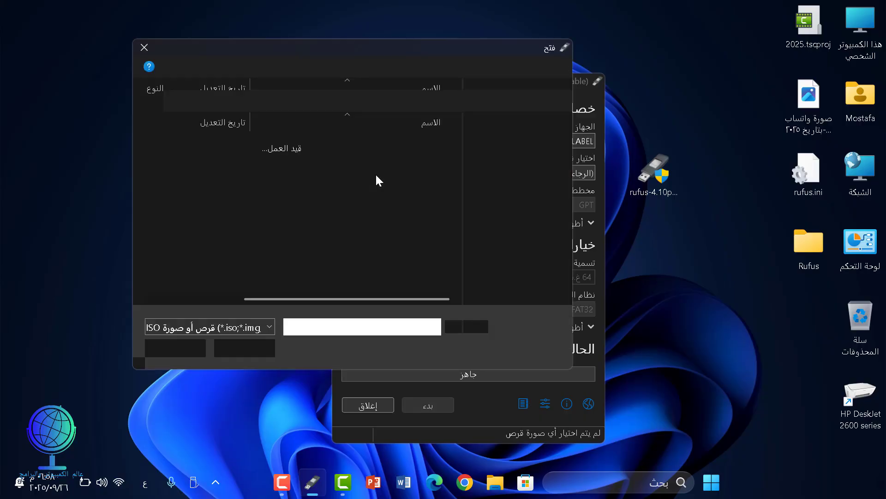
{"action": "scroll", "coordinate": [528, 247], "scroll_direction": "down", "scroll_amount": 10}
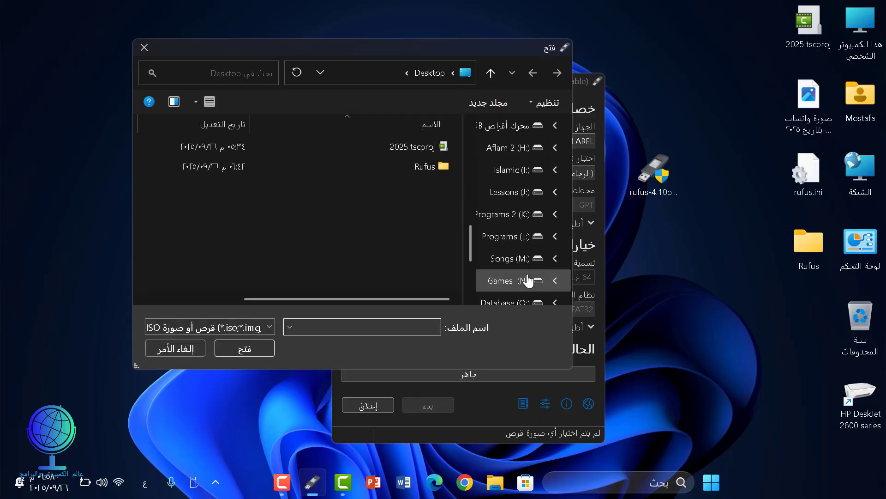
{"action": "scroll", "coordinate": [524, 259], "scroll_direction": "down", "scroll_amount": 1}
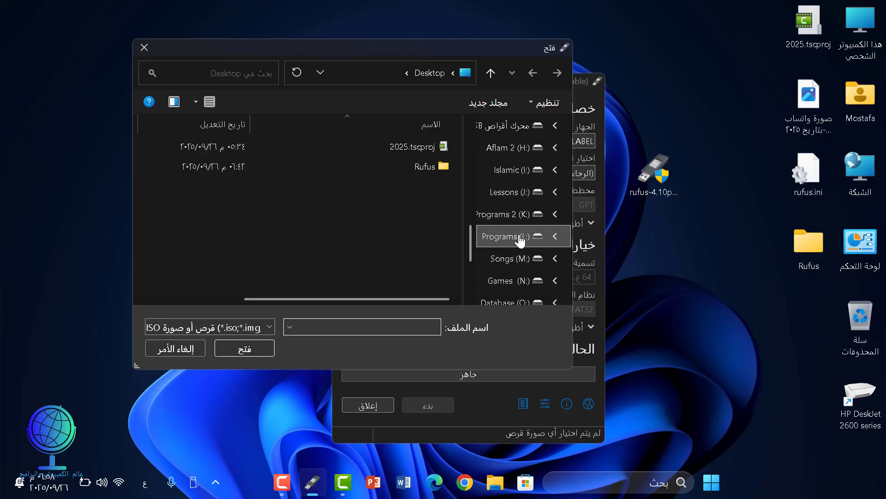
{"action": "left_click", "coordinate": [520, 237]}
Load Win11_24H2_Arabic_x64.iso from the أسطوانات ويندوز folder inside أسطوانات as the boot image.
{"action": "scroll", "coordinate": [413, 239], "scroll_direction": "down", "scroll_amount": 1}
{"action": "scroll", "coordinate": [414, 243], "scroll_direction": "down", "scroll_amount": 6}
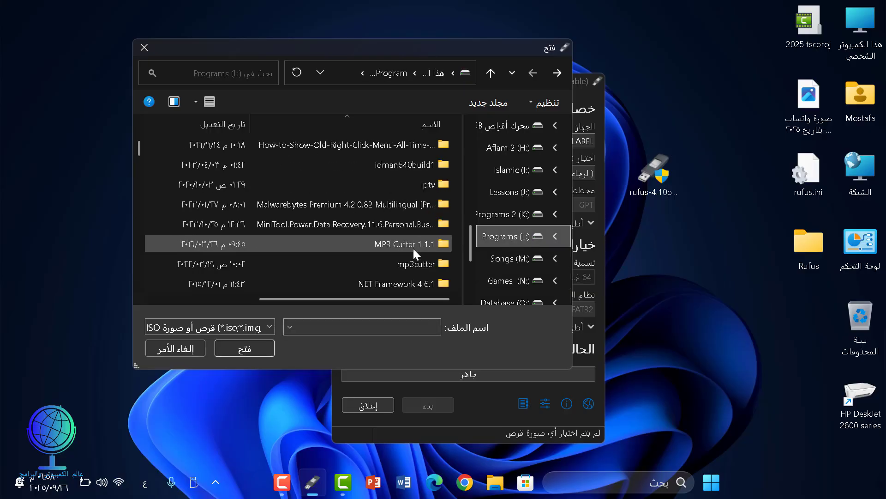
{"action": "scroll", "coordinate": [412, 263], "scroll_direction": "down", "scroll_amount": 5}
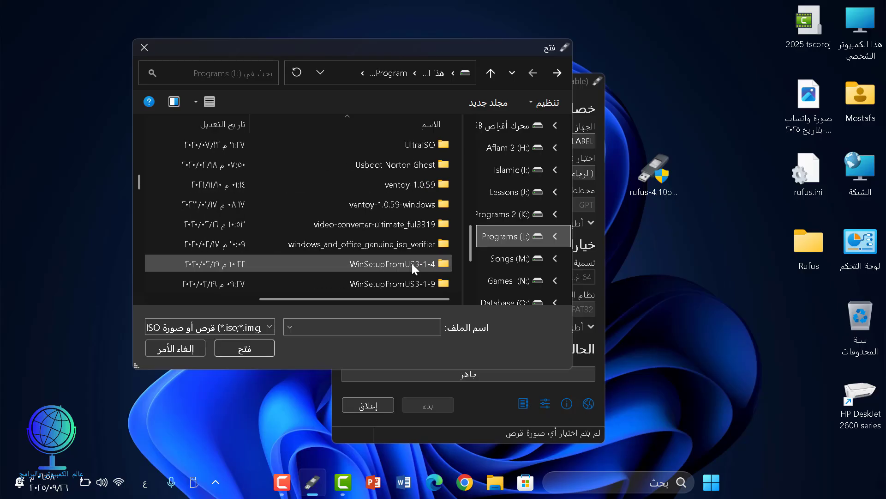
{"action": "scroll", "coordinate": [411, 263], "scroll_direction": "up", "scroll_amount": 3}
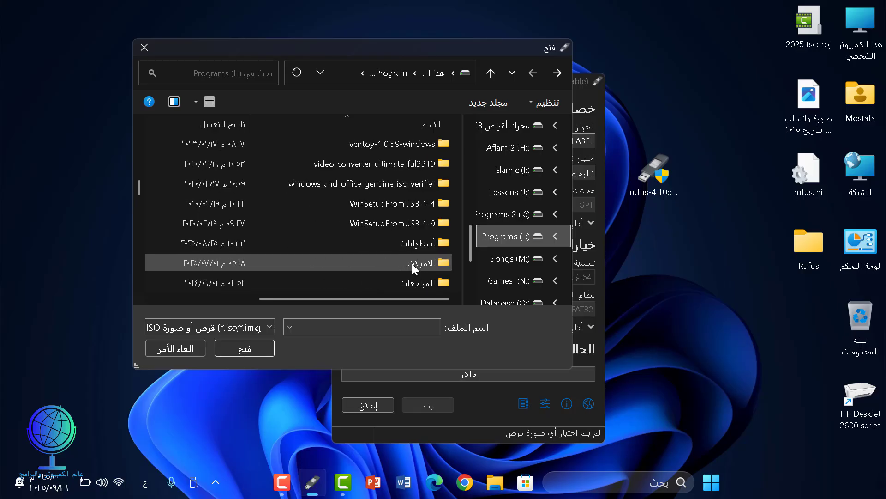
{"action": "left_click", "coordinate": [415, 249]}
{"action": "double_click", "coordinate": [415, 248]}
{"action": "scroll", "coordinate": [415, 248], "scroll_direction": "down", "scroll_amount": 1}
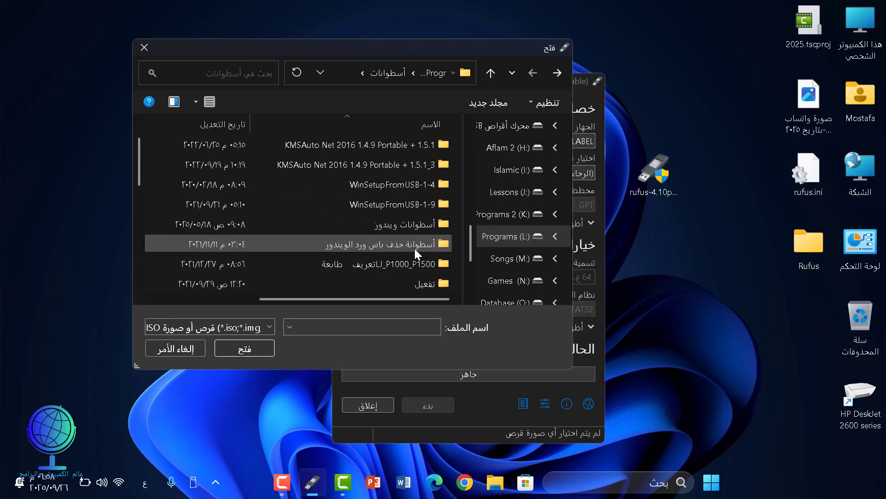
{"action": "double_click", "coordinate": [414, 229]}
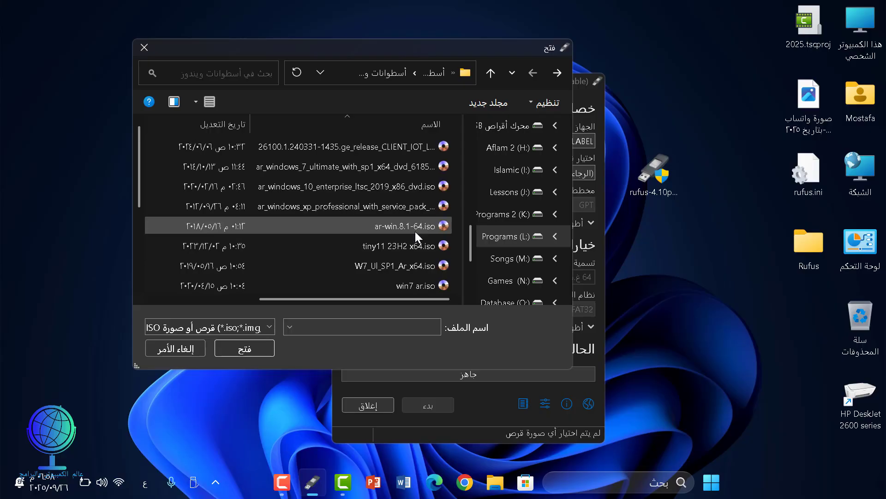
{"action": "scroll", "coordinate": [414, 231], "scroll_direction": "down", "scroll_amount": 3}
{"action": "left_click", "coordinate": [409, 247]}
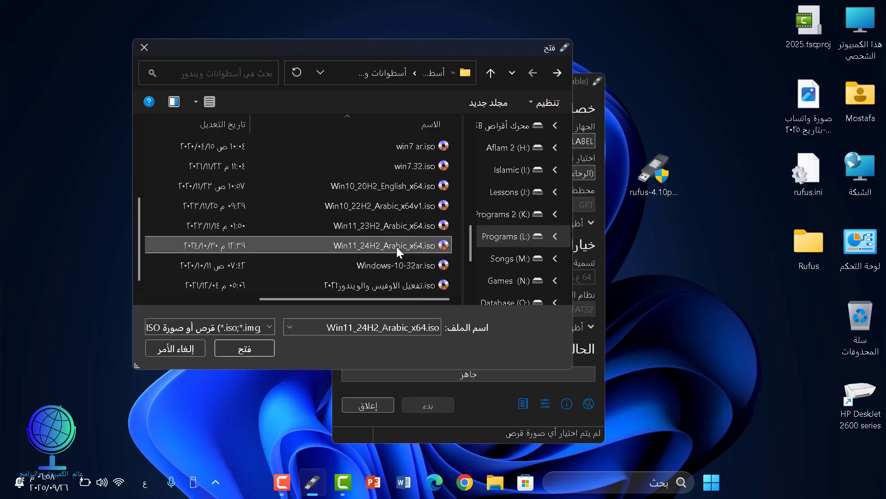
{"action": "left_click", "coordinate": [235, 349]}
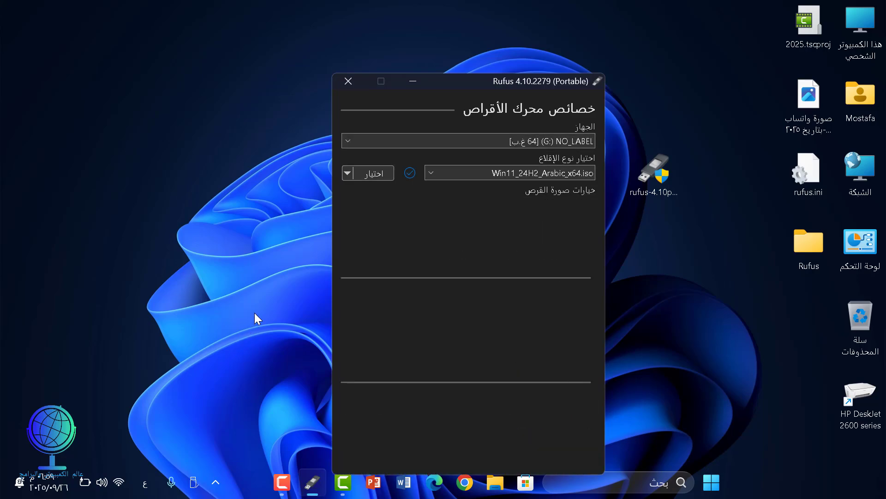
Switch the partition scheme to MBR and back to GPT.
{"action": "left_click_drag", "start_coordinate": [536, 82], "coordinate": [541, 70]}
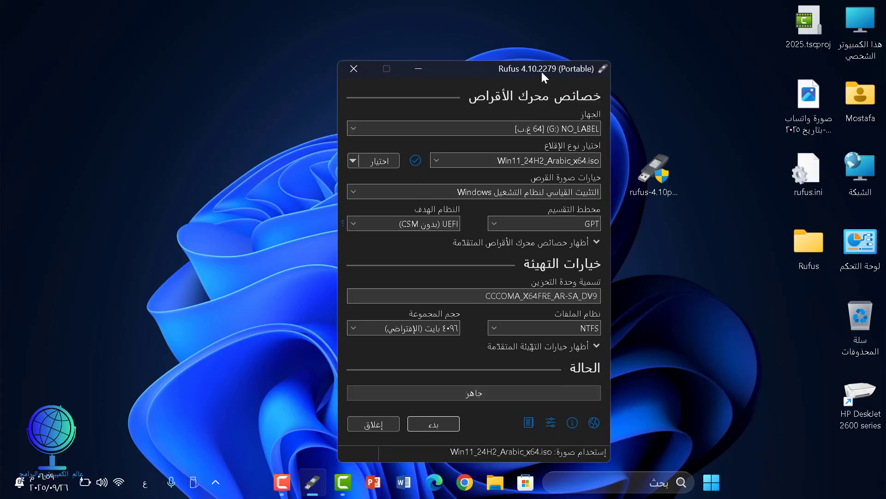
{"action": "left_click", "coordinate": [560, 221]}
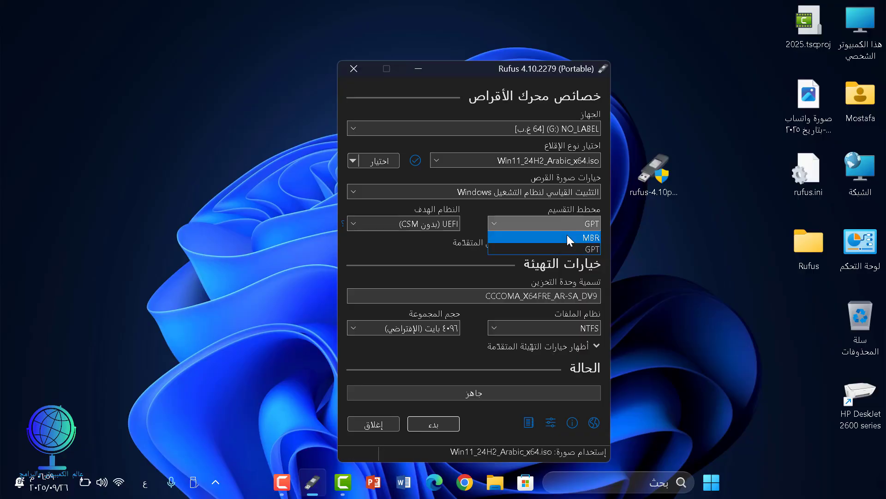
{"action": "left_click", "coordinate": [567, 234]}
{"action": "left_click", "coordinate": [567, 226]}
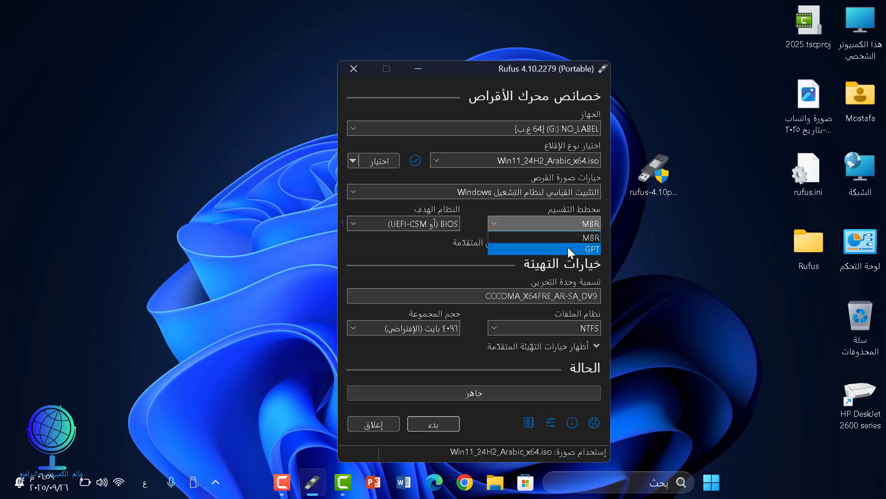
{"action": "left_click", "coordinate": [566, 242]}
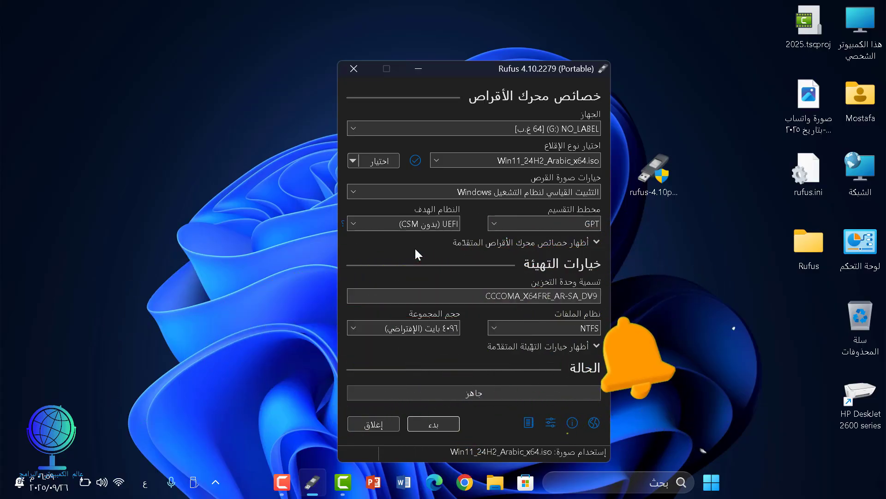
Start writing the USB with hardware and Microsoft account requirements removed, a local account created, and data collection and BitLocker disabled, confirming the write.
{"action": "left_click", "coordinate": [440, 426]}
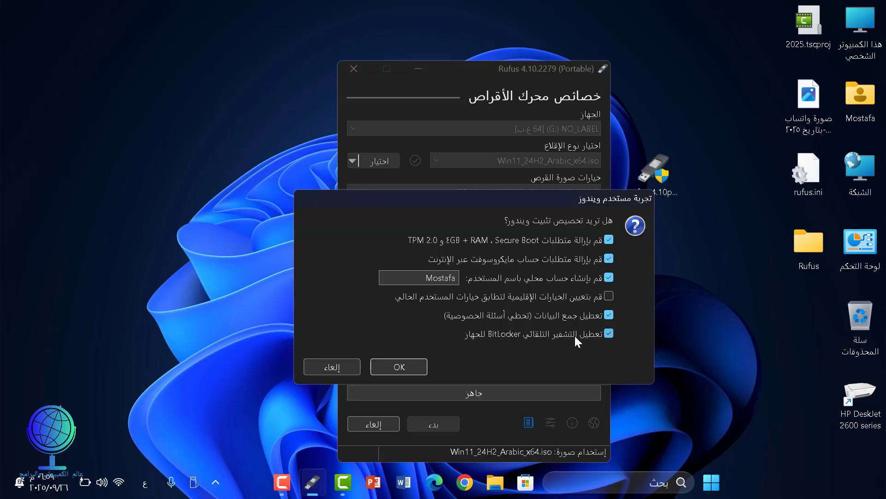
{"action": "left_click", "coordinate": [412, 369]}
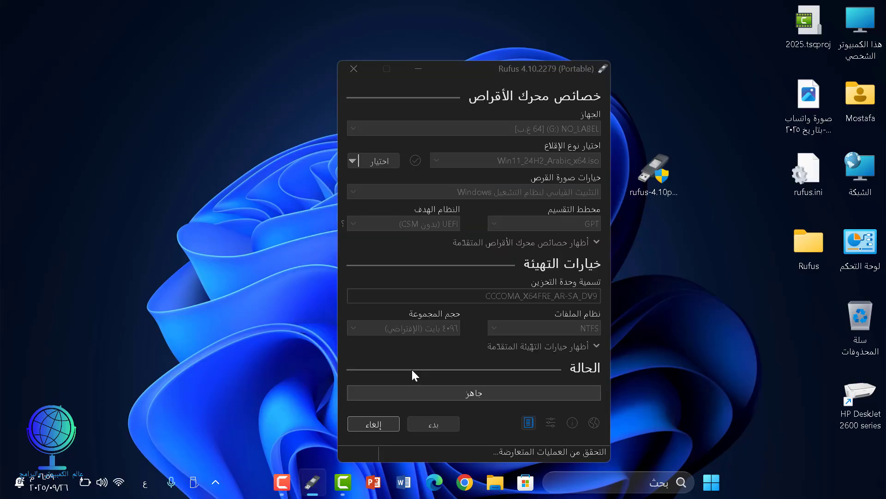
{"action": "left_click", "coordinate": [436, 280]}
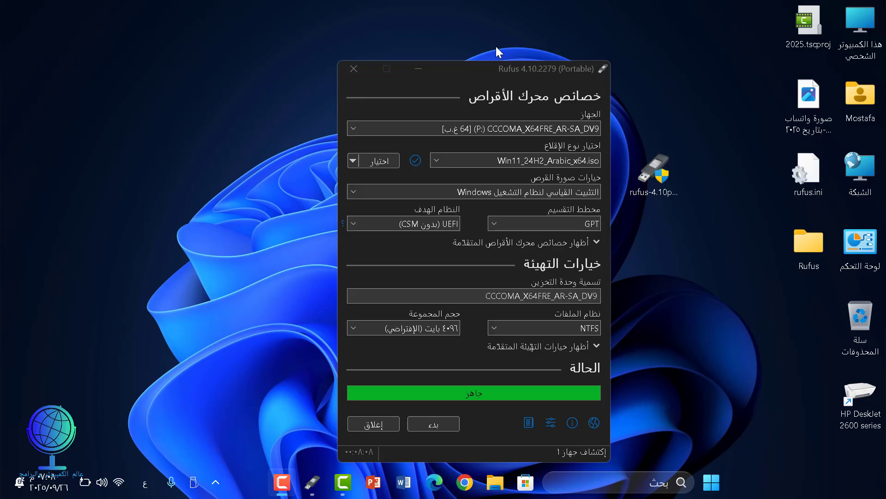
Close Rufus and select its program file on the desktop.
{"action": "left_click", "coordinate": [364, 426]}
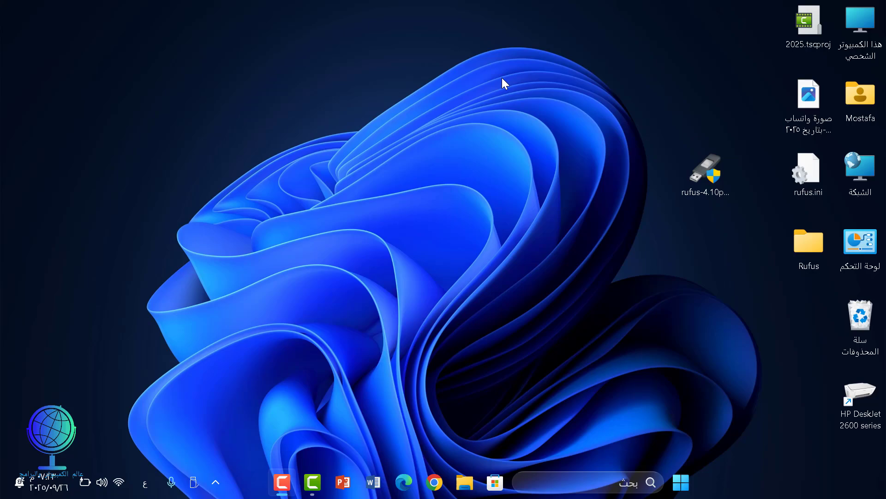
{"action": "left_click", "coordinate": [697, 184]}
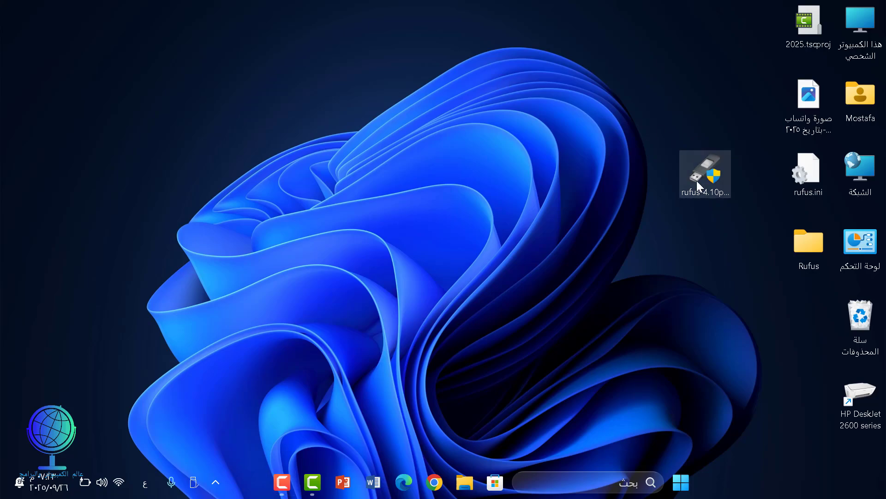
Launch Rufus from its program file on the desktop and move its window beside the desktop icon.
{"action": "right_click", "coordinate": [698, 184]}
{"action": "left_click", "coordinate": [666, 230]}
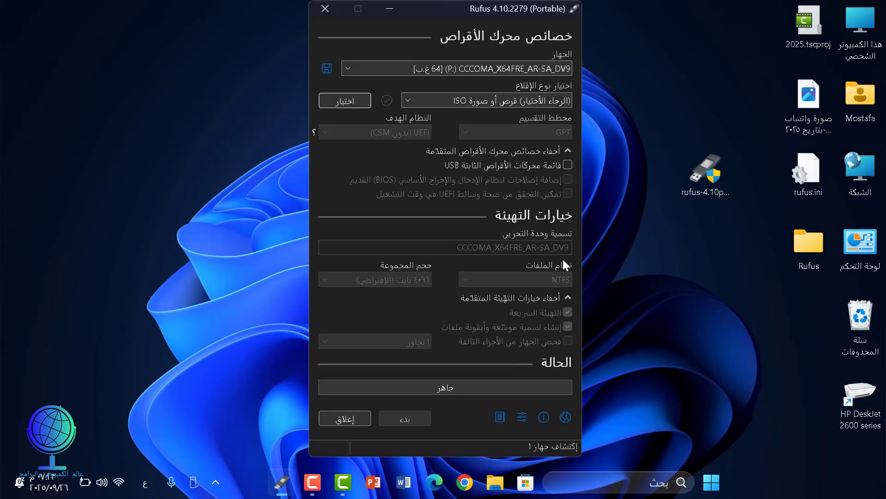
{"action": "left_click_drag", "start_coordinate": [524, 4], "coordinate": [620, 17]}
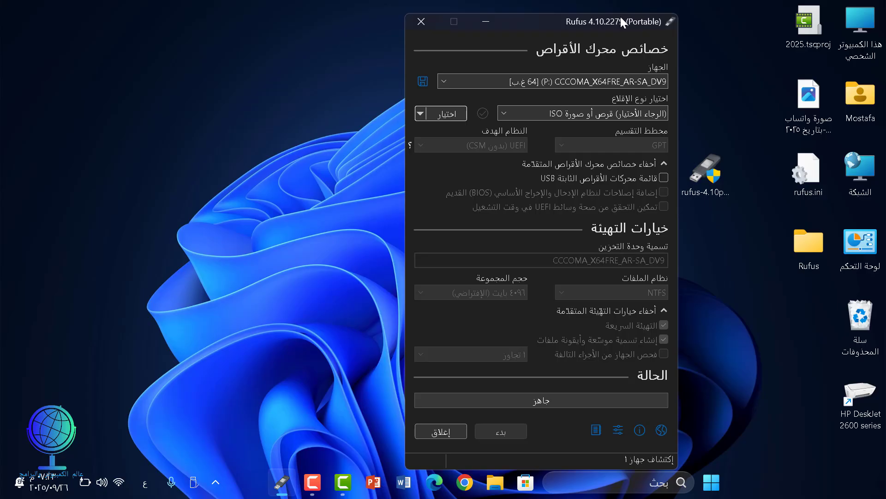
Configure the USB drive as non-bootable (لا يمكن الإقلاع منه) with the GPT partition scheme and the NTFS file system.
{"action": "left_click", "coordinate": [612, 114]}
{"action": "left_click", "coordinate": [611, 128]}
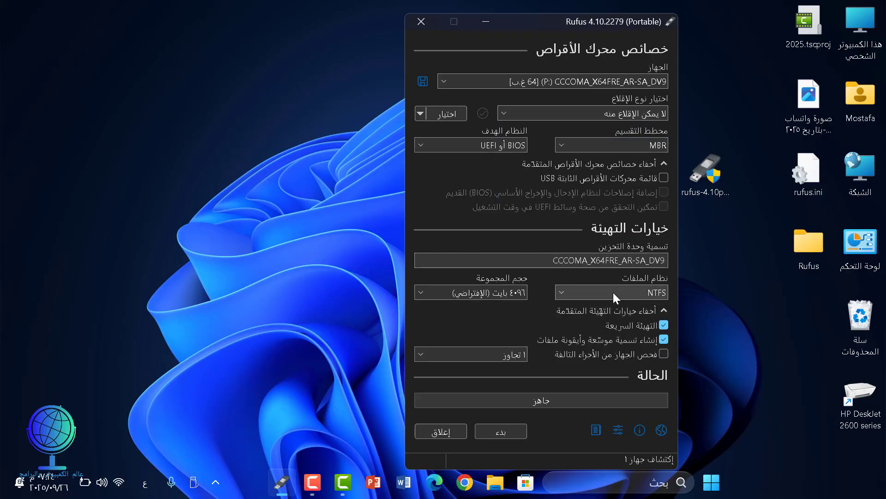
{"action": "left_click", "coordinate": [642, 145]}
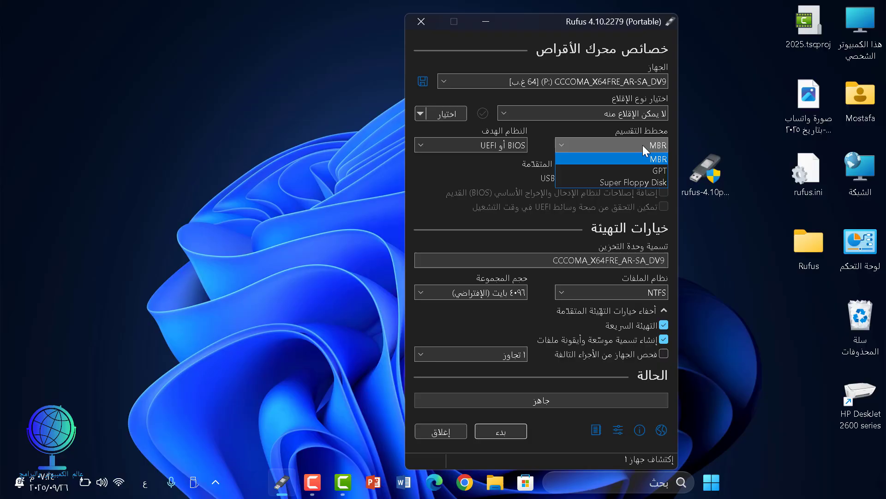
{"action": "left_click", "coordinate": [624, 173]}
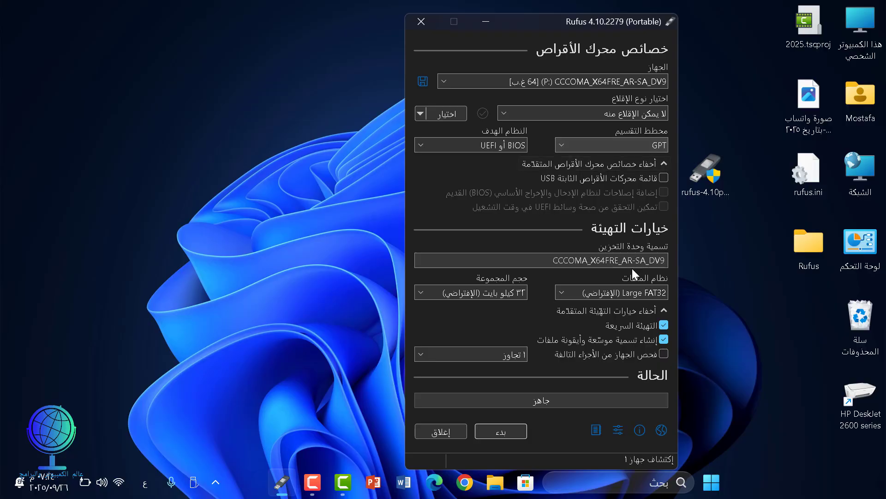
{"action": "left_click", "coordinate": [636, 293]}
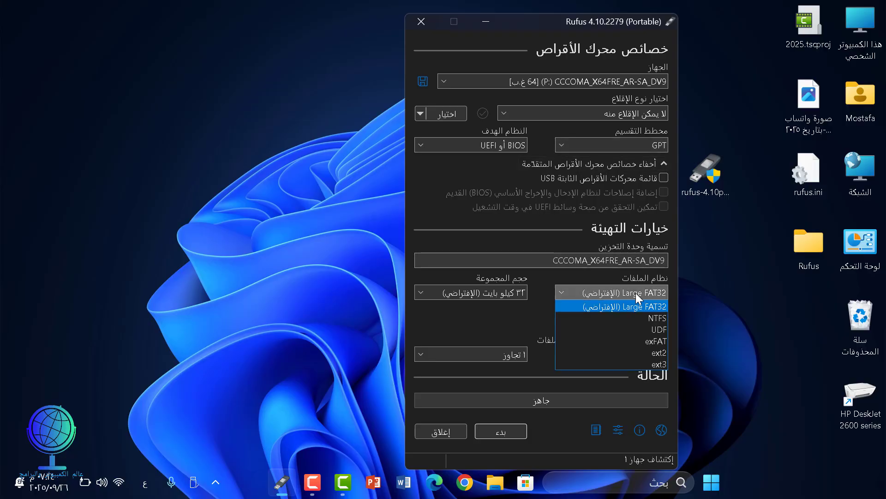
{"action": "left_click", "coordinate": [638, 319]}
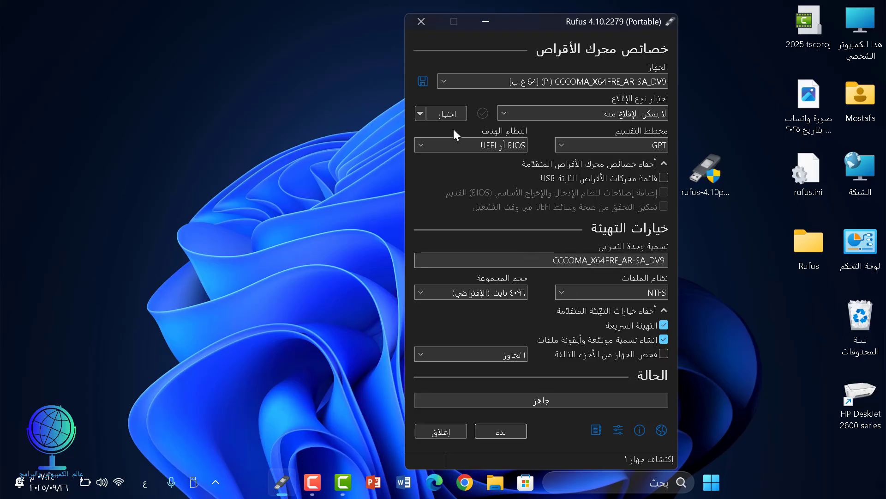
Set up saving the USB drive as an ISO Image (*.iso) named Win11_24H2_Arabic_x64.iso.
{"action": "left_click", "coordinate": [421, 82]}
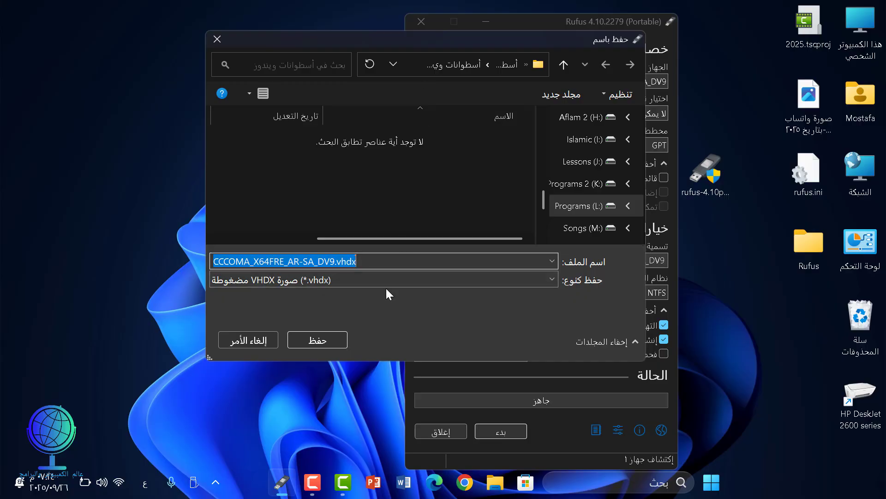
{"action": "left_click", "coordinate": [554, 280]}
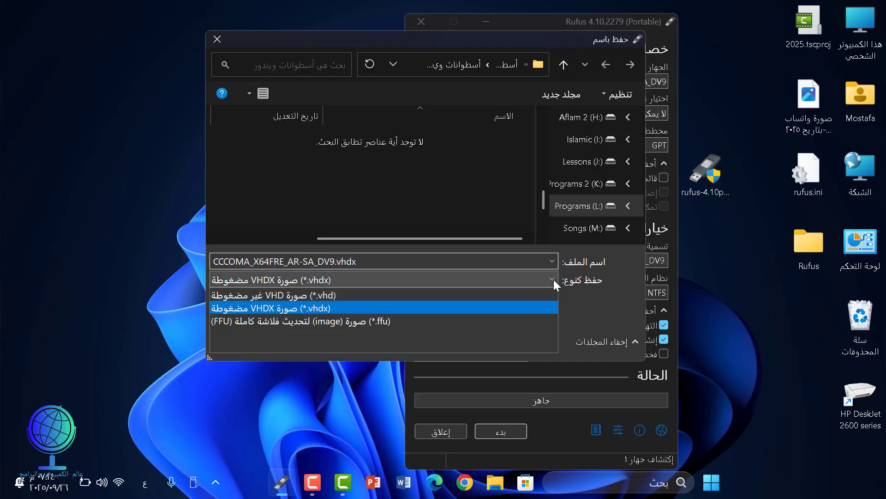
{"action": "left_click", "coordinate": [401, 336]}
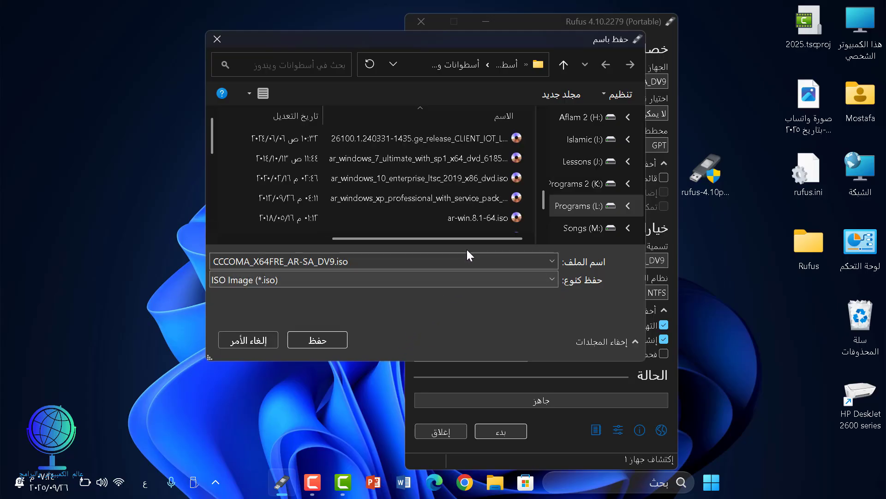
{"action": "scroll", "coordinate": [491, 176], "scroll_direction": "down", "scroll_amount": 3}
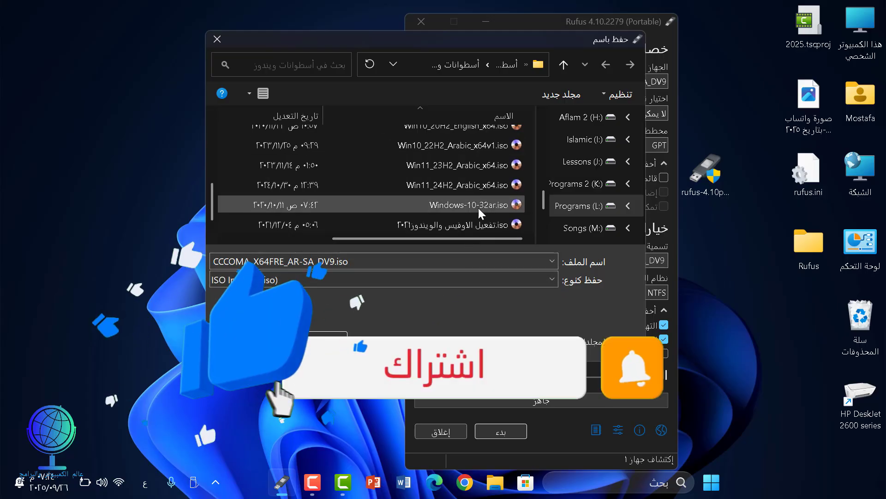
{"action": "left_click", "coordinate": [478, 188]}
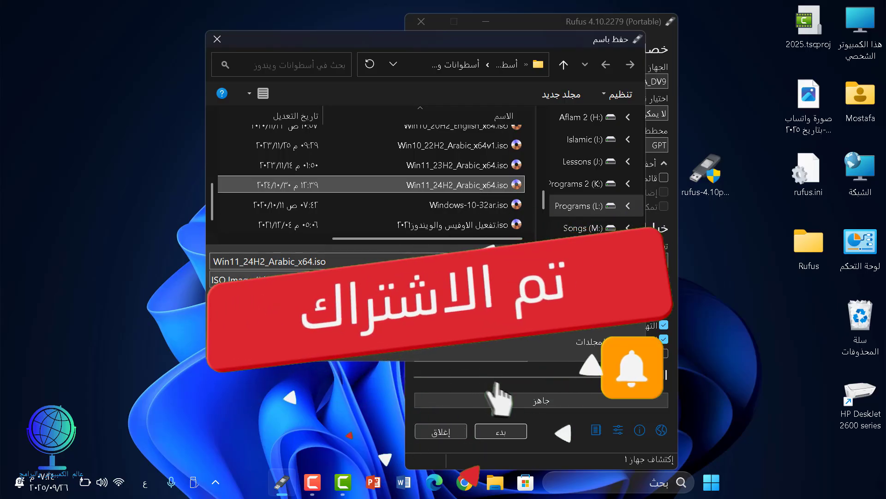
{"action": "left_click", "coordinate": [243, 260]}
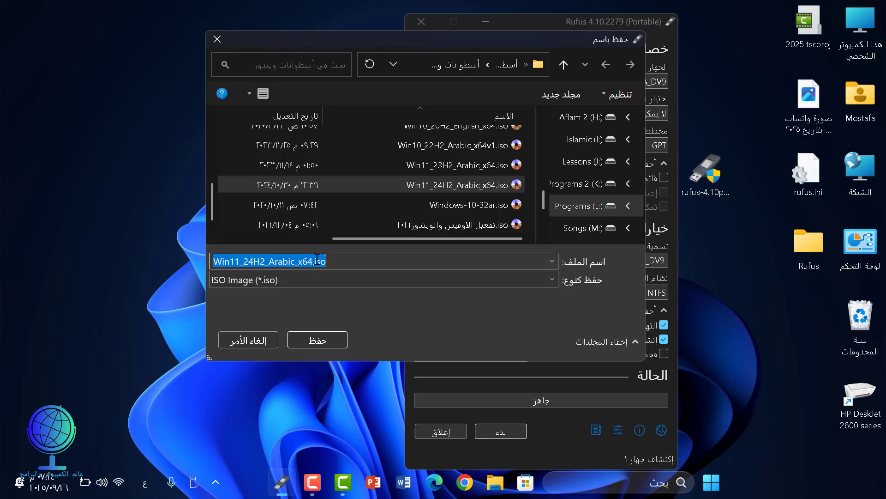
Save the ISO image to the Desktop and agree to download the required oscdimg.exe file.
{"action": "scroll", "coordinate": [614, 185], "scroll_direction": "up", "scroll_amount": 5}
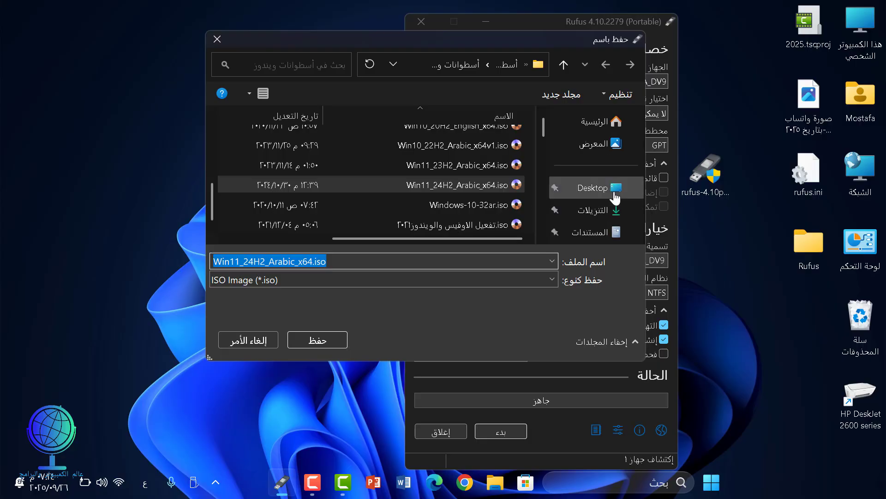
{"action": "left_click", "coordinate": [615, 197]}
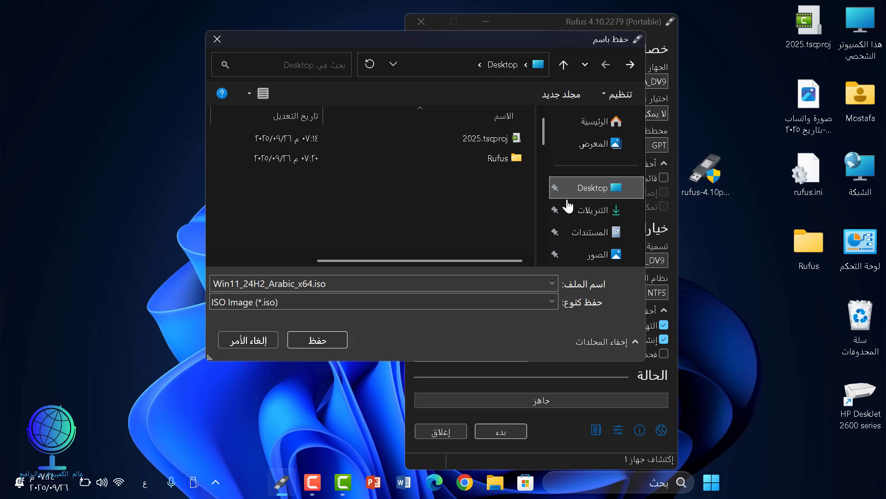
{"action": "left_click", "coordinate": [329, 340]}
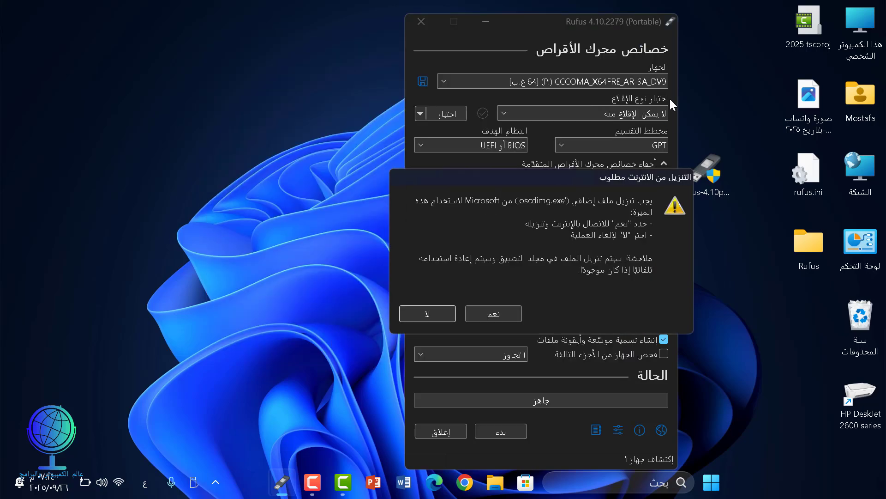
{"action": "left_click", "coordinate": [495, 313]}
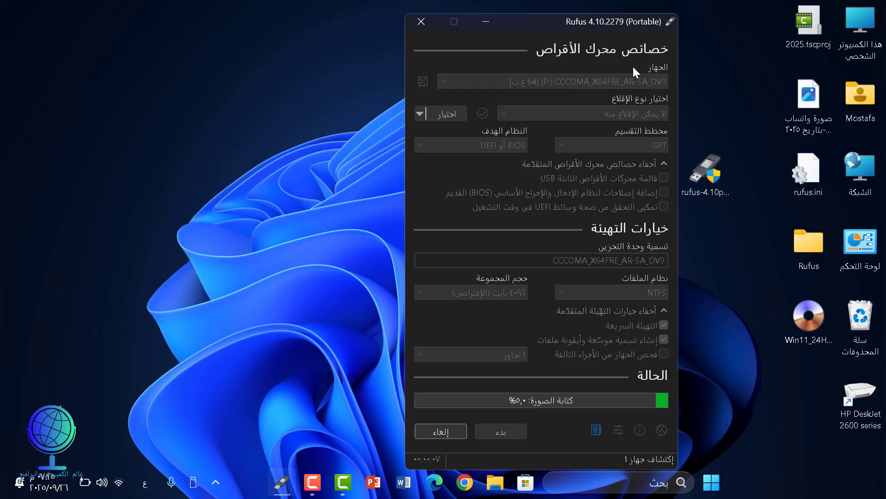
Move the Win11_24H2 image file across the desktop to the empty area on the other side of the Rufus window.
{"action": "left_click_drag", "start_coordinate": [785, 315], "coordinate": [749, 296]}
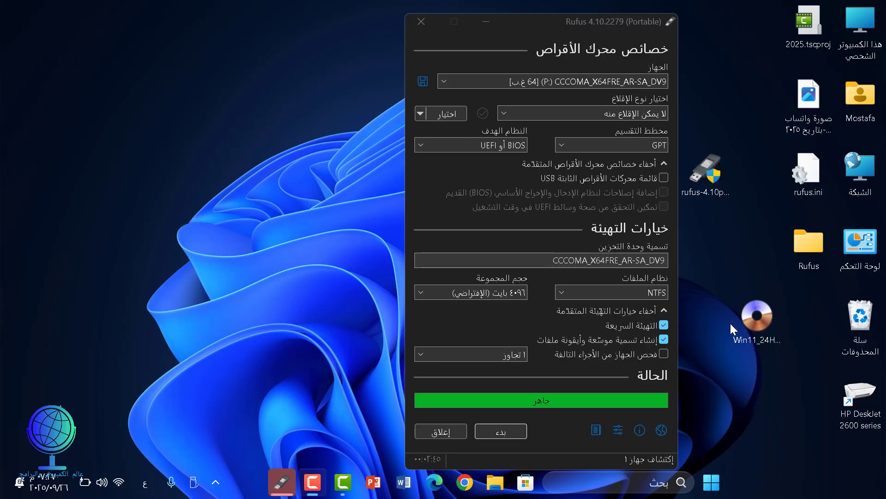
{"action": "left_click_drag", "start_coordinate": [757, 318], "coordinate": [283, 242]}
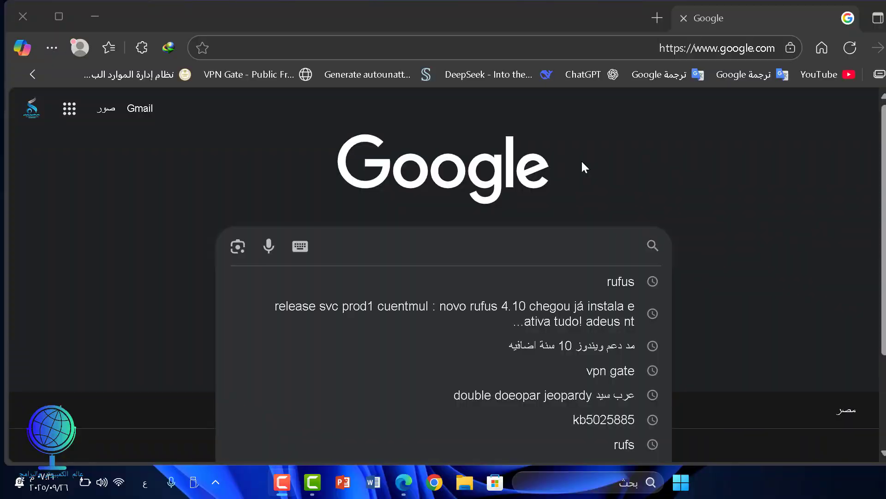
Search Google for rufus and open the official rufus.ie site at its list of latest releases.
{"action": "left_click", "coordinate": [616, 286]}
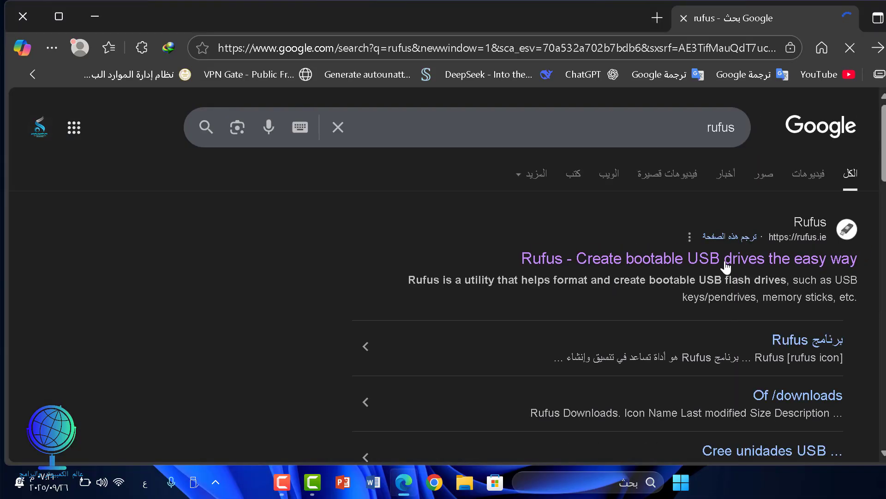
{"action": "left_click", "coordinate": [726, 258]}
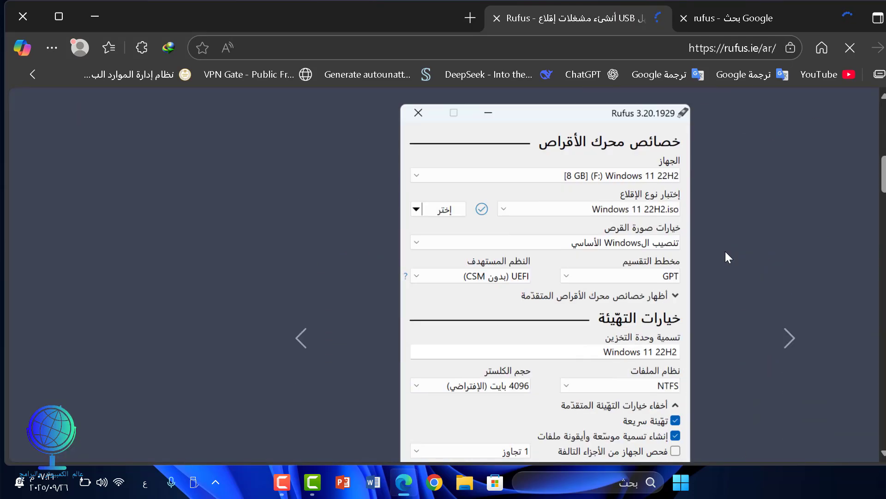
{"action": "scroll", "coordinate": [725, 251], "scroll_direction": "down", "scroll_amount": 15}
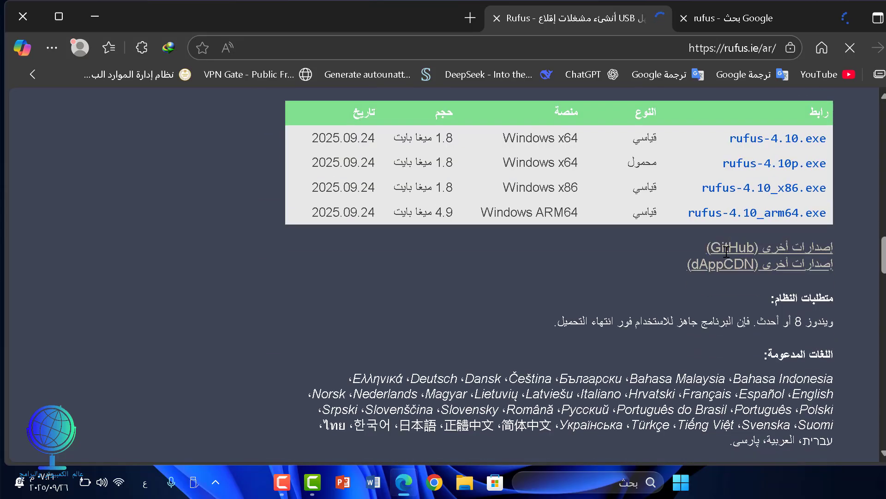
{"action": "scroll", "coordinate": [726, 251], "scroll_direction": "up", "scroll_amount": 2}
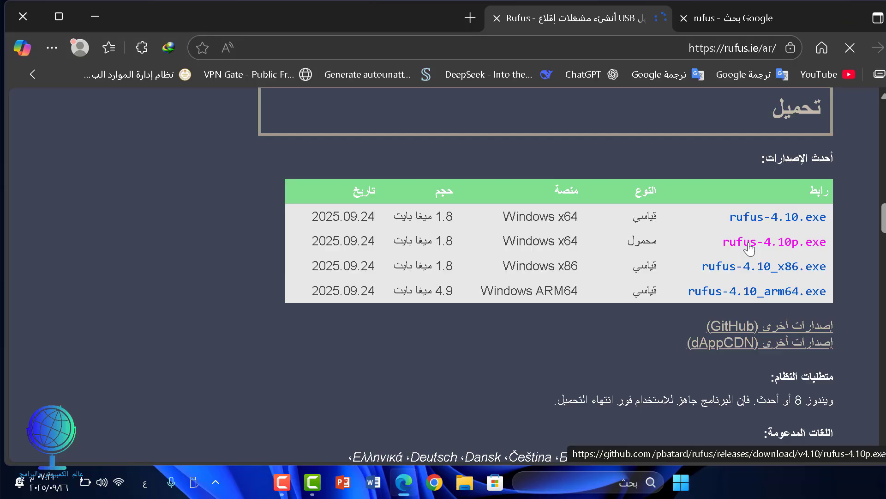
Start downloading the portable Windows x64 version rufus-4.10p.exe and close the browser.
{"action": "left_click", "coordinate": [749, 245]}
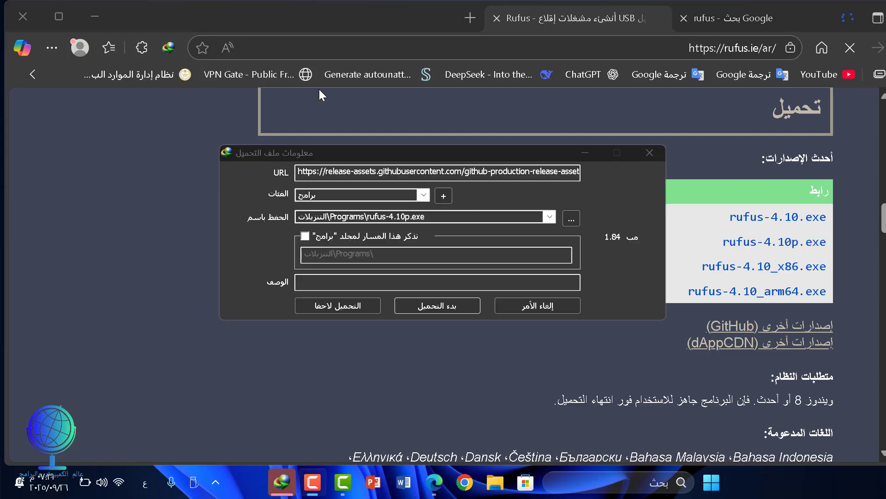
{"action": "left_click", "coordinate": [444, 306]}
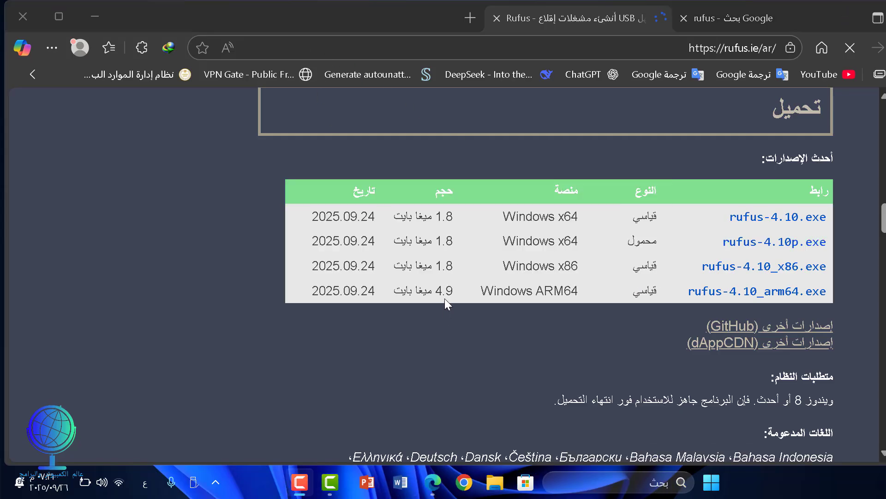
{"action": "left_click", "coordinate": [18, 11]}
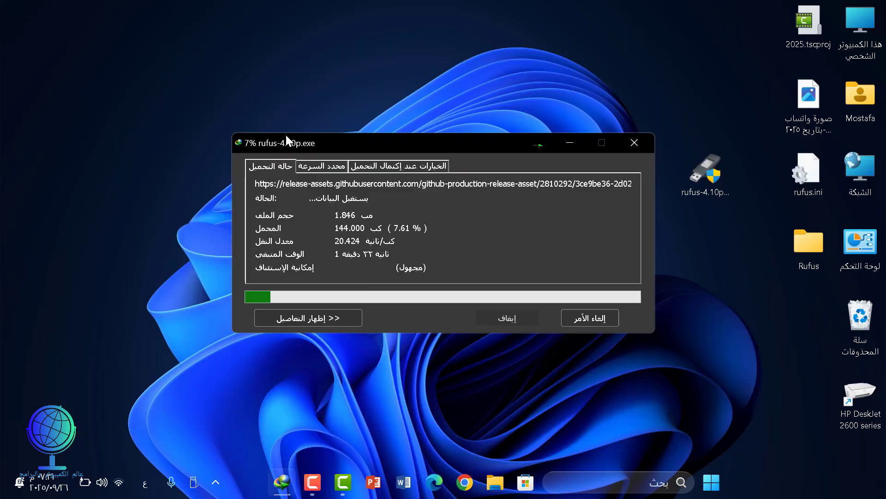